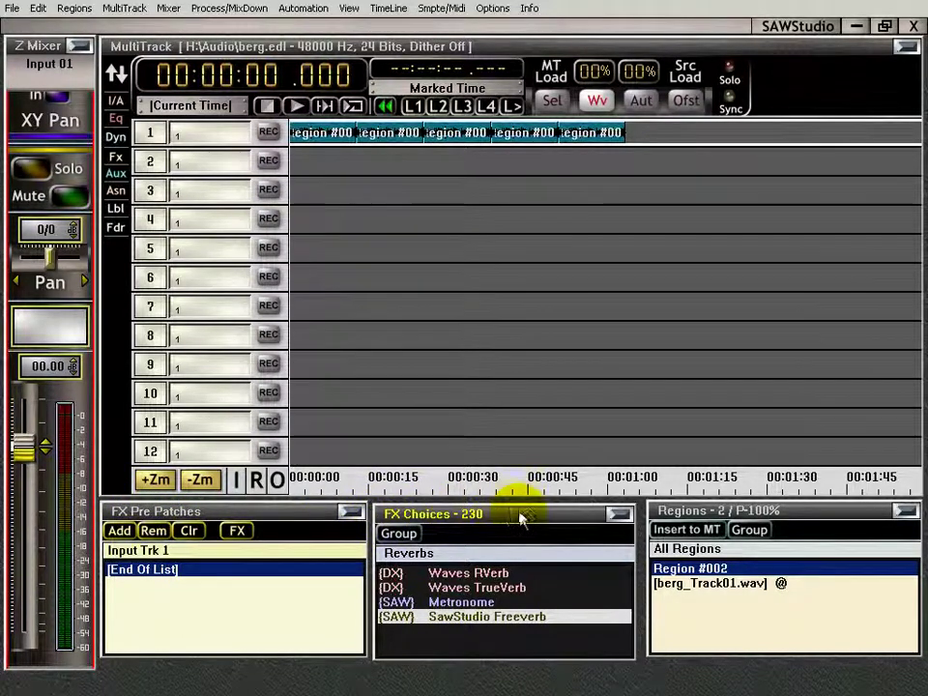
Check display options and input 1's strip views, then show the output channel's pan and fader.
left_click(349, 9)
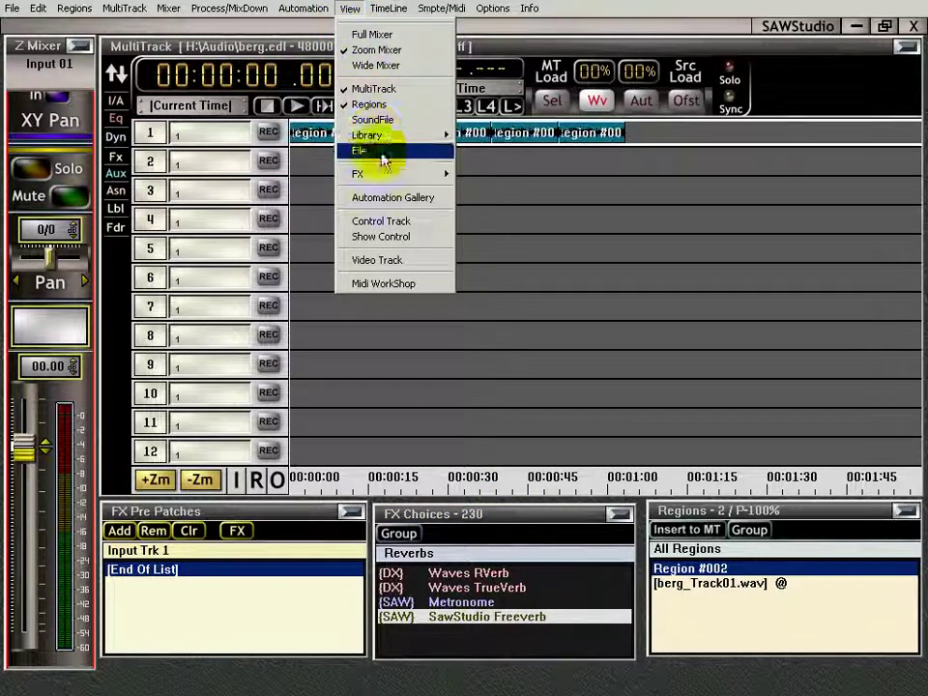
mouse_move(392, 174)
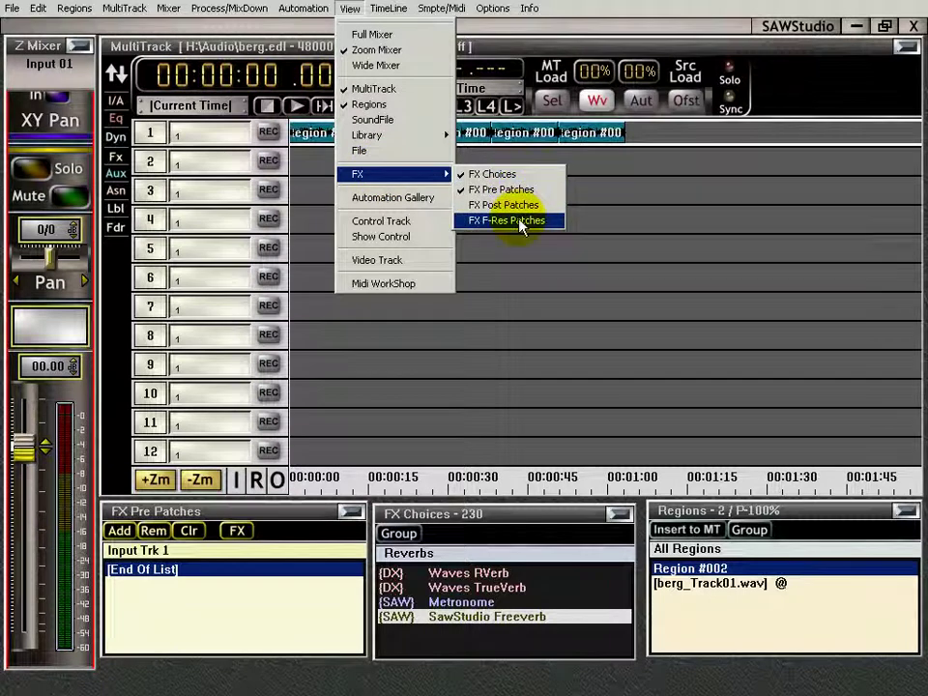
left_click(322, 486)
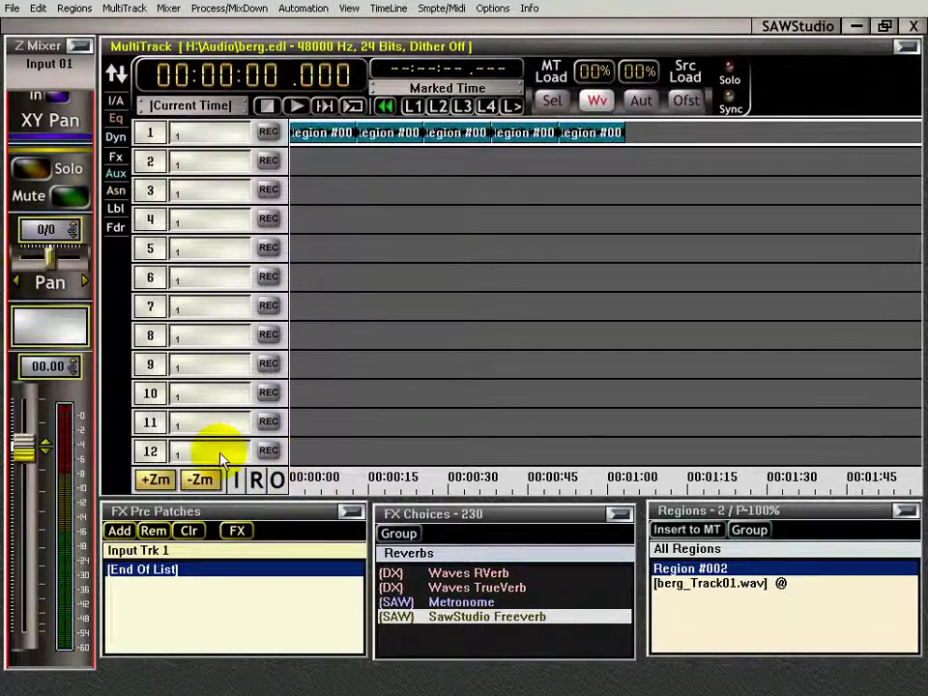
left_click(117, 159)
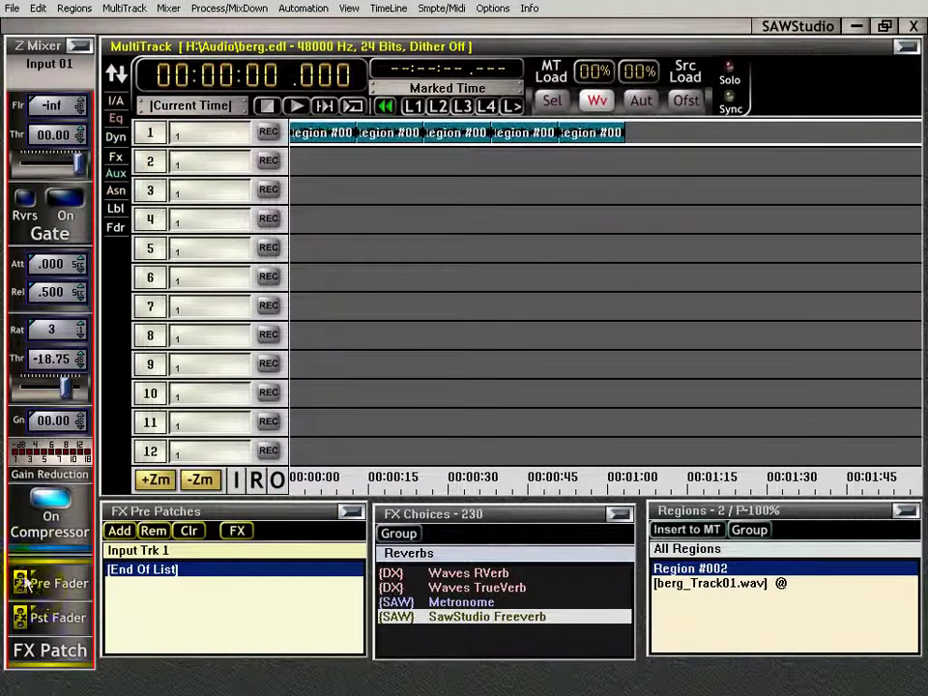
left_click(116, 228)
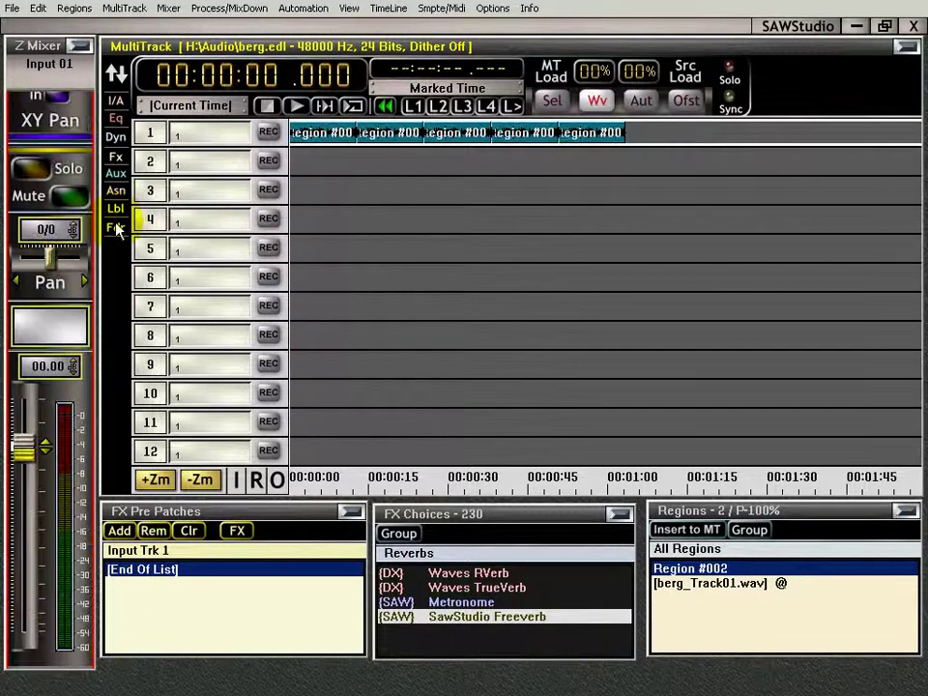
left_click(277, 481)
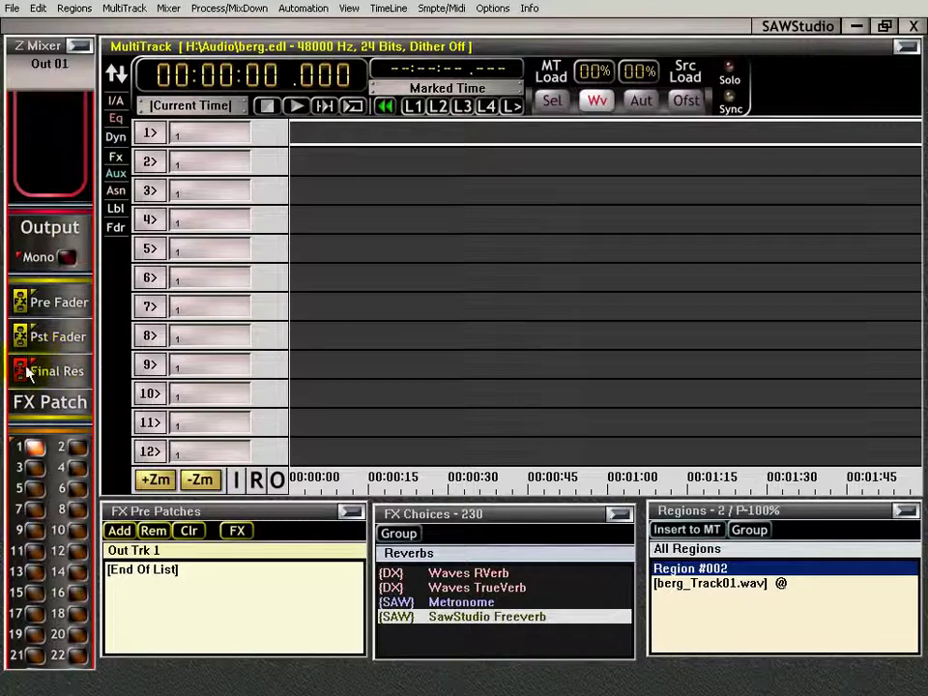
left_click(116, 228)
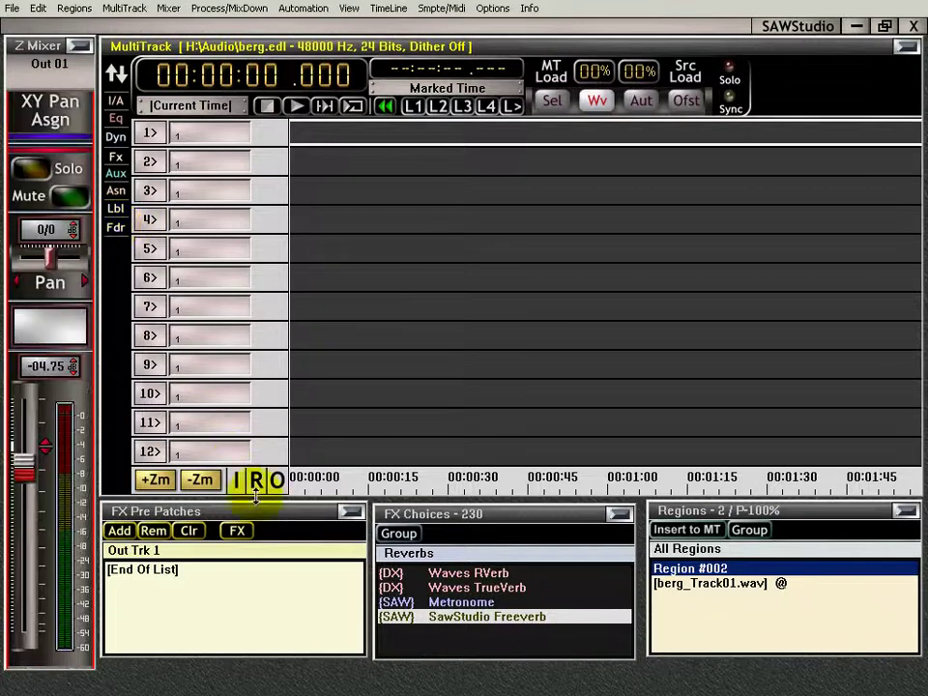
Return to input tracks and add SawStudio Freeverb to Input Trk 1's FX pre-patches.
left_click(240, 480)
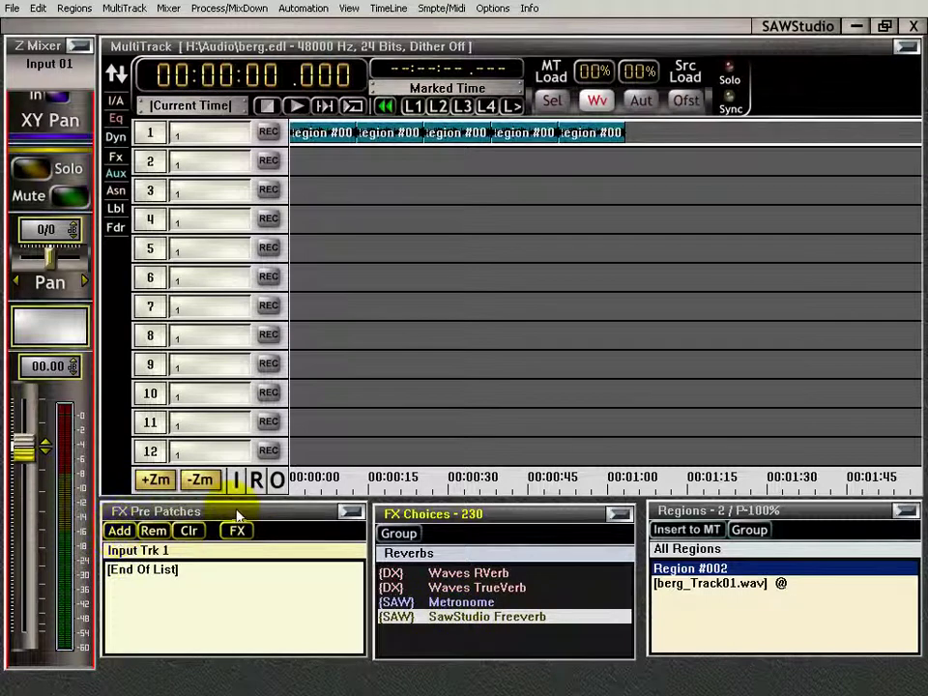
left_click(120, 531)
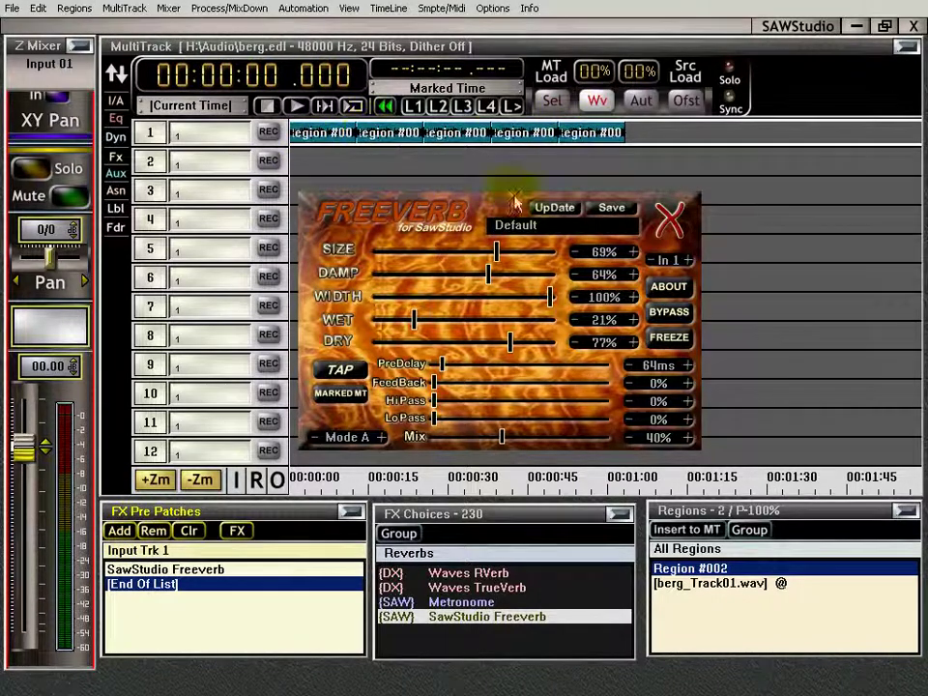
Close Freeverb, mark time up to the regions' end at 00:01:03.440, and return to start.
left_click(670, 221)
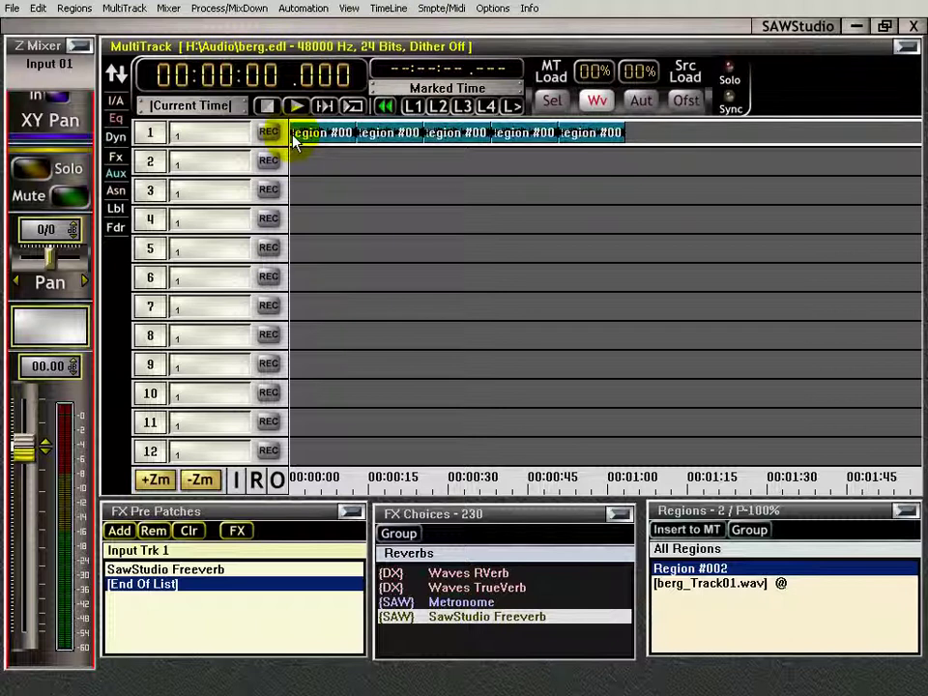
key("End")
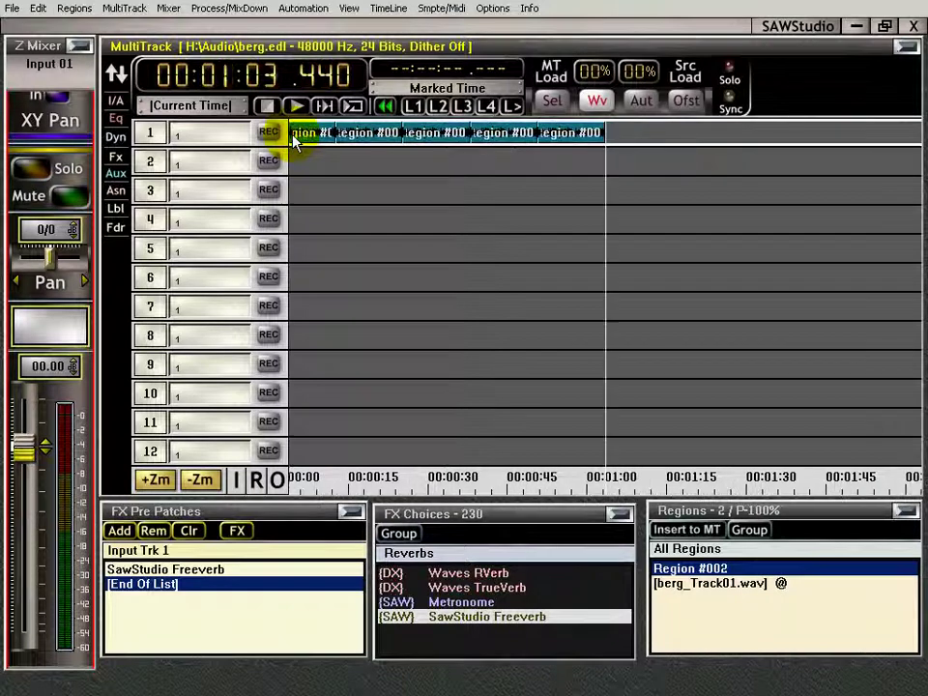
left_click(298, 141, "shift")
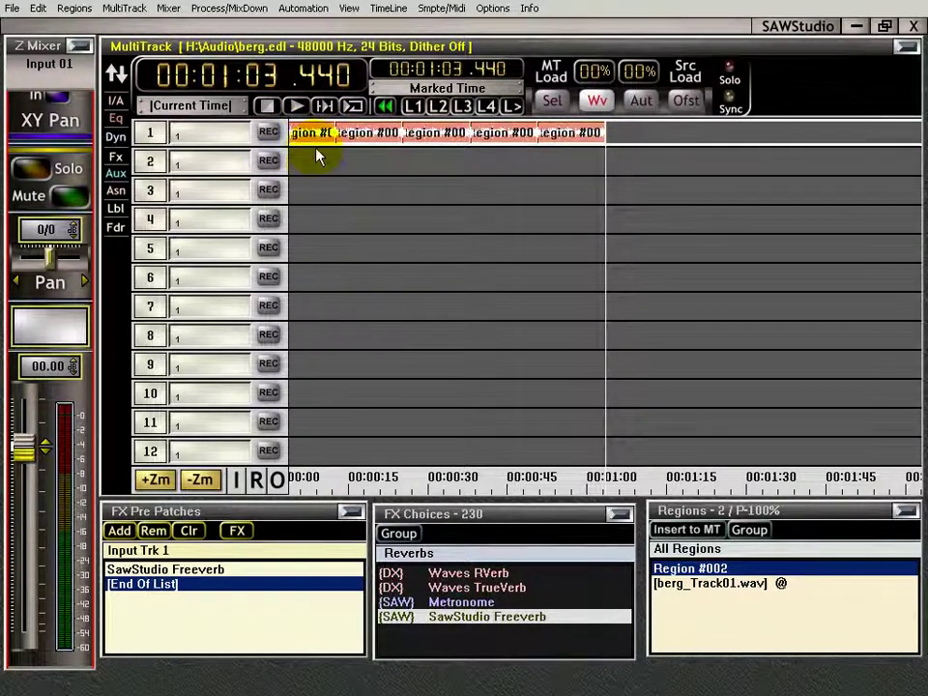
key("Home")
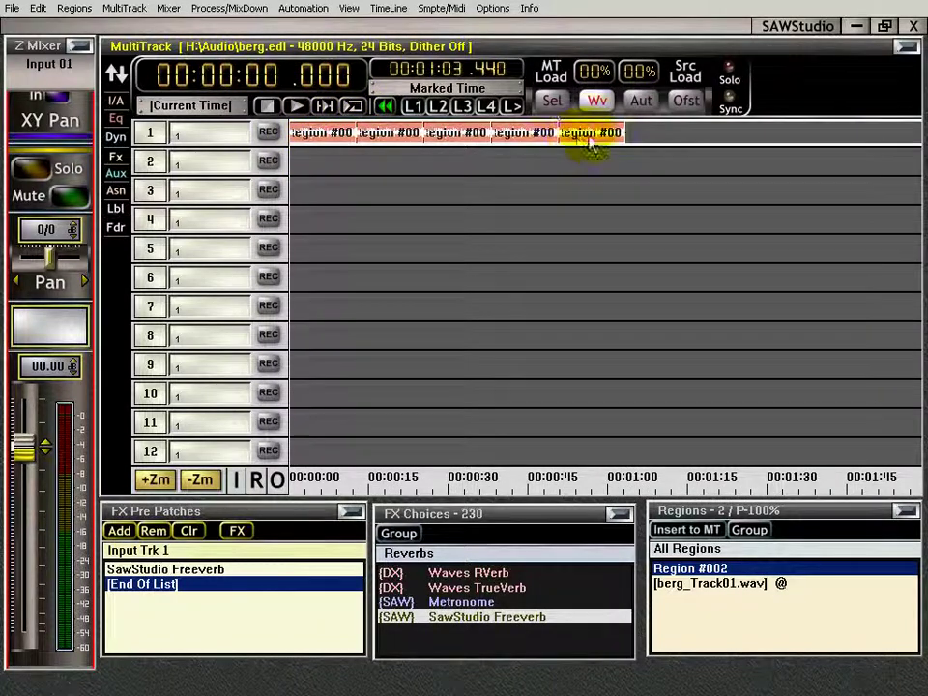
left_click(354, 108)
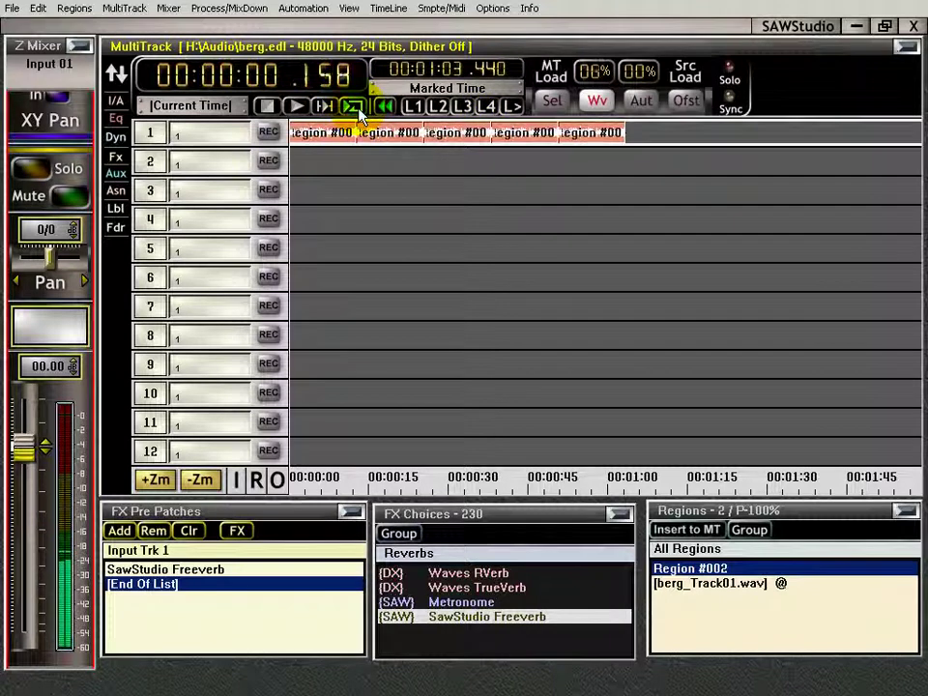
double_click(288, 571)
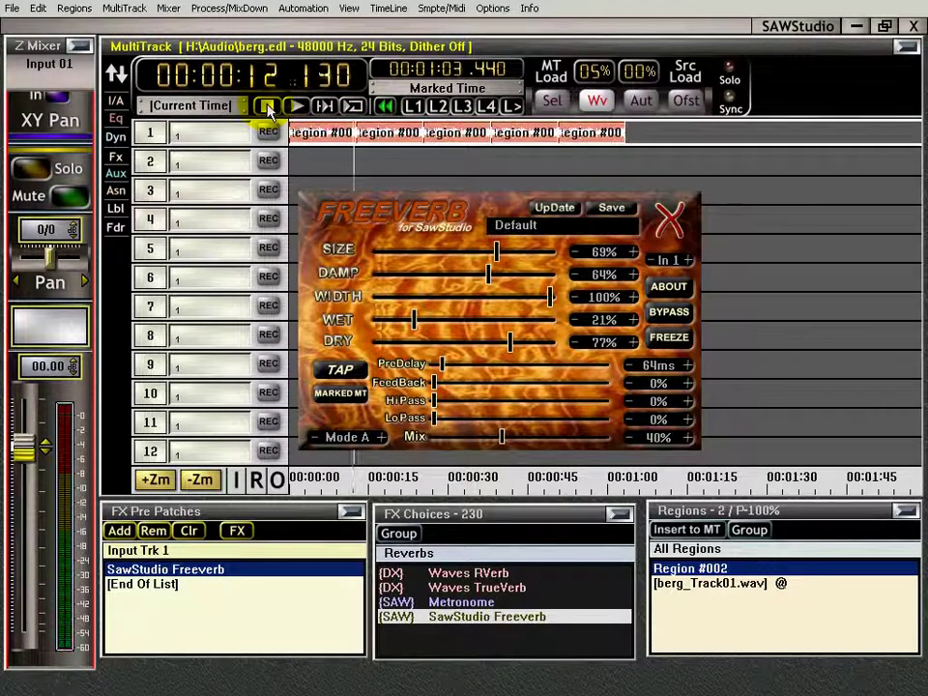
left_click(268, 106)
left_click(669, 219)
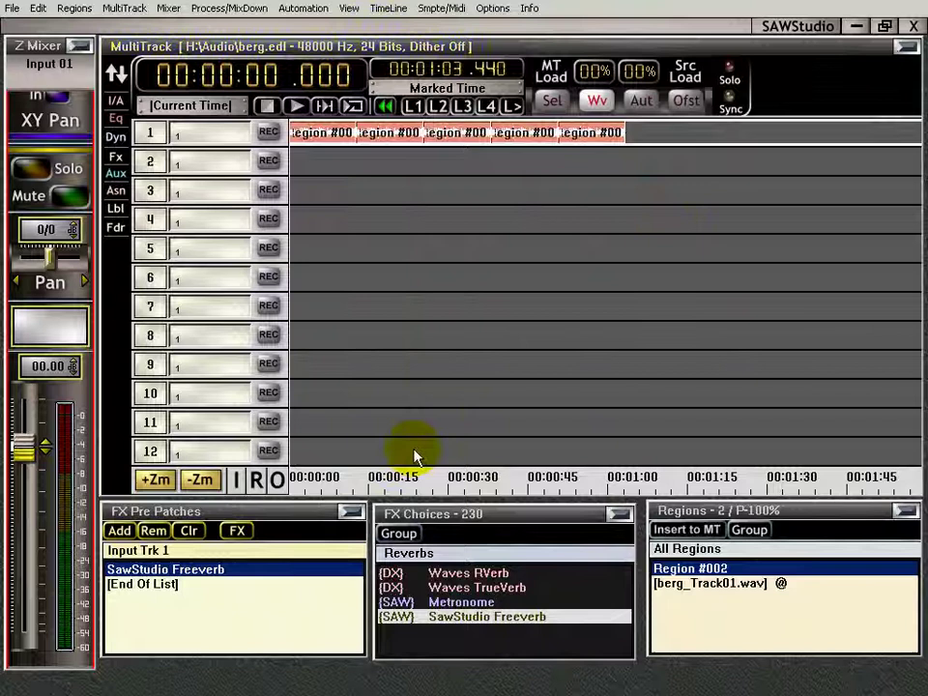
double_click(198, 570)
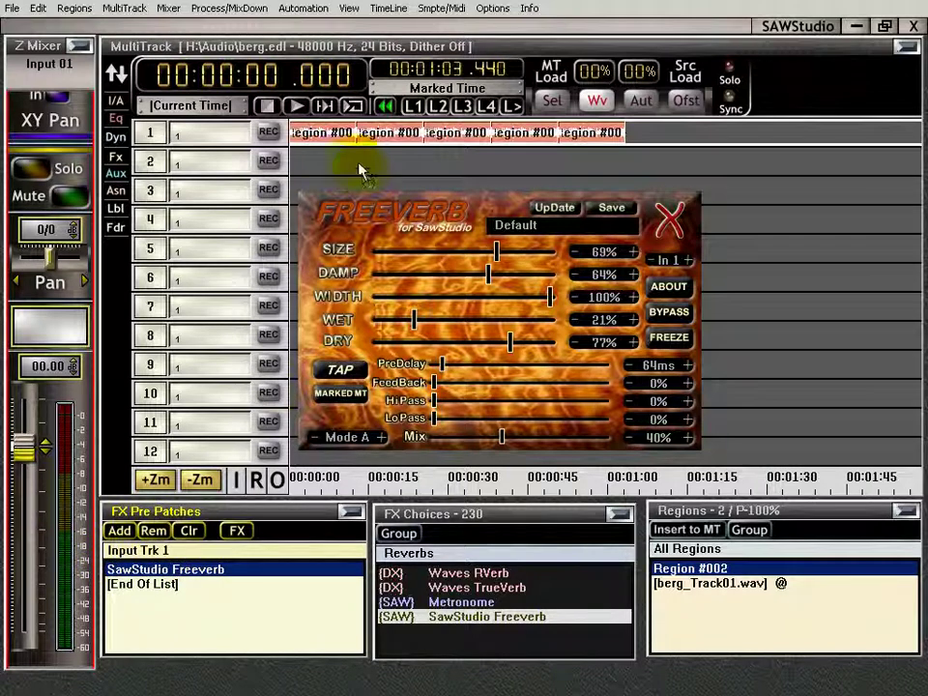
left_click(669, 216)
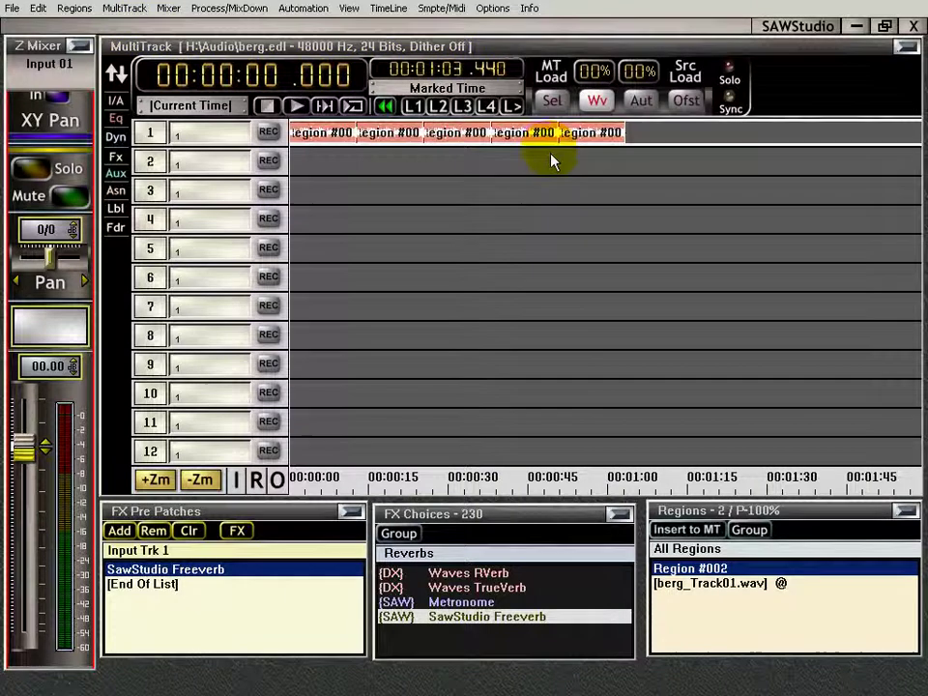
left_click(553, 161)
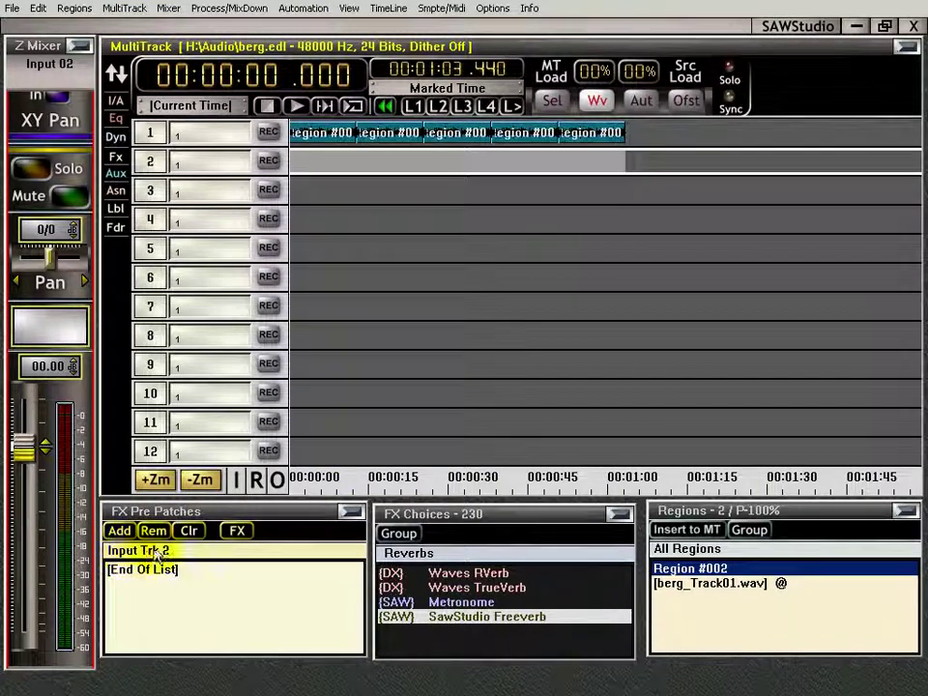
key("Down")
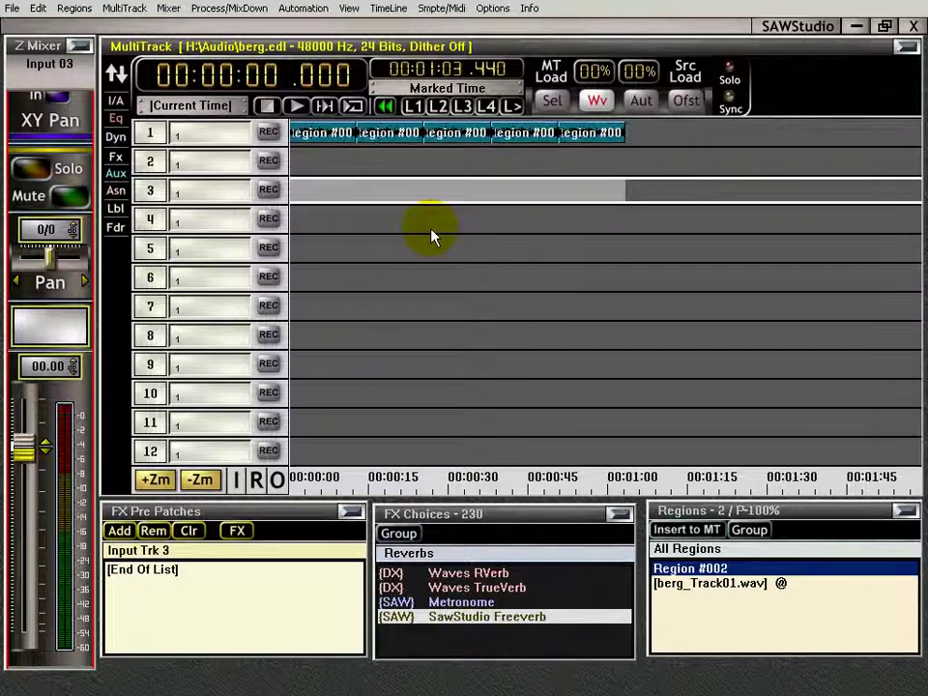
key("Down")
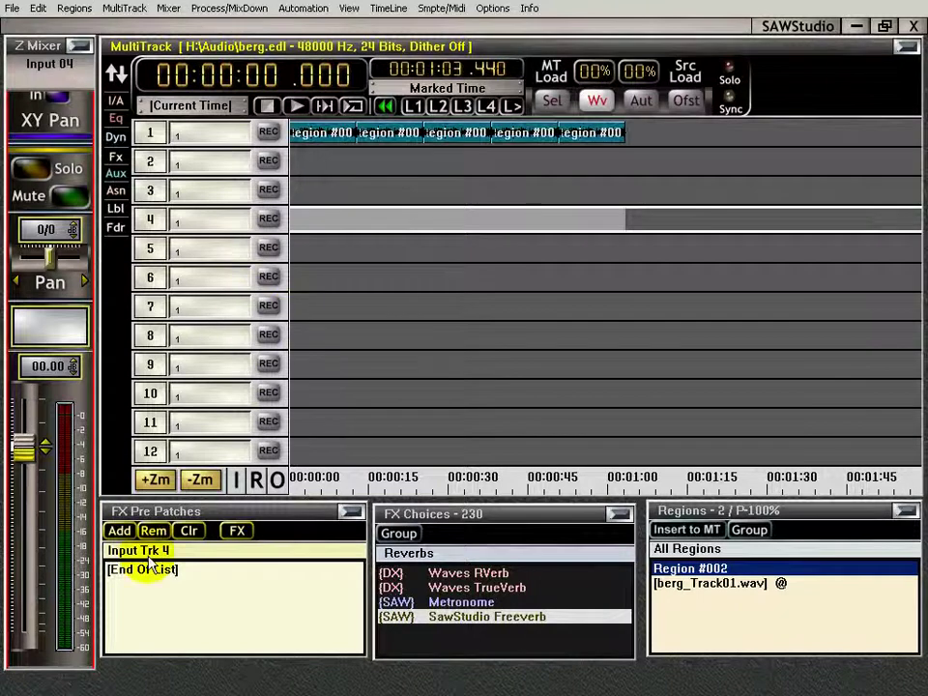
key("Up")
key("Up")
key("Up")
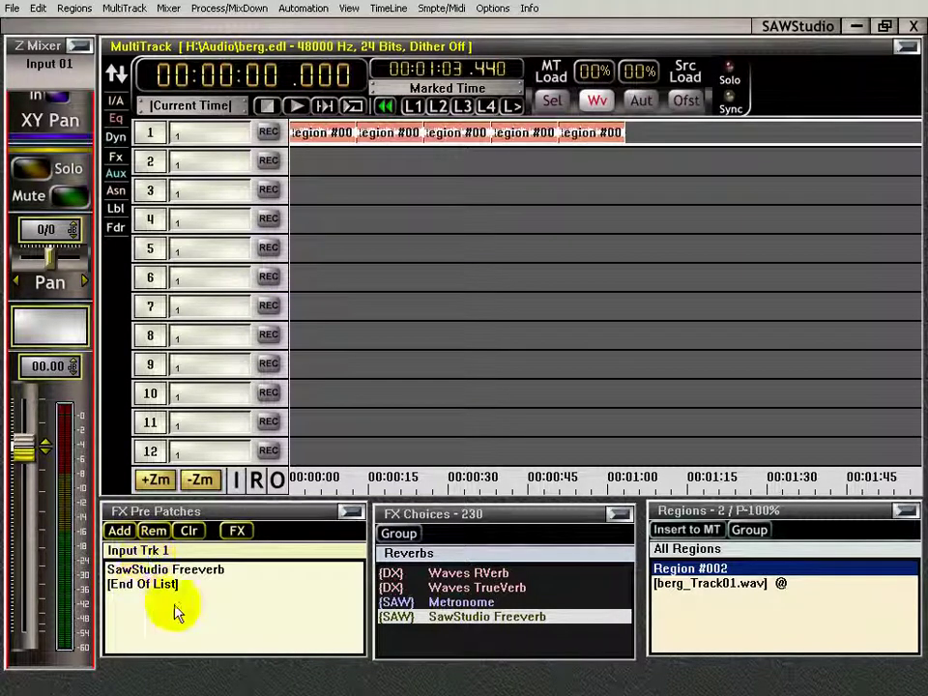
key("Down")
key("Down")
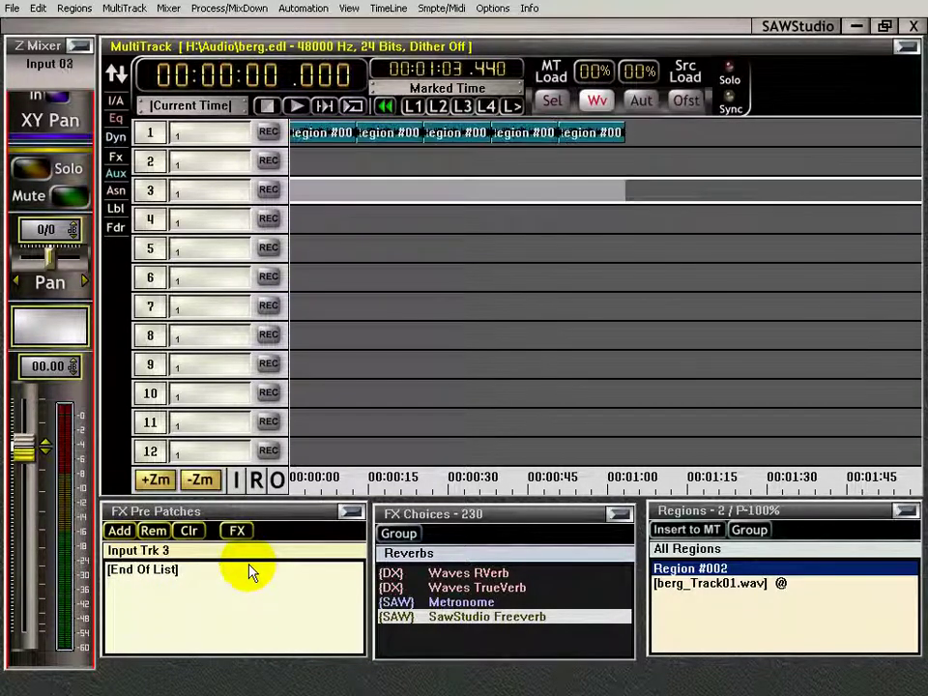
key("Down")
key("Down")
key("Down")
key("Down")
key("Up")
key("Up")
key("Up")
key("Up")
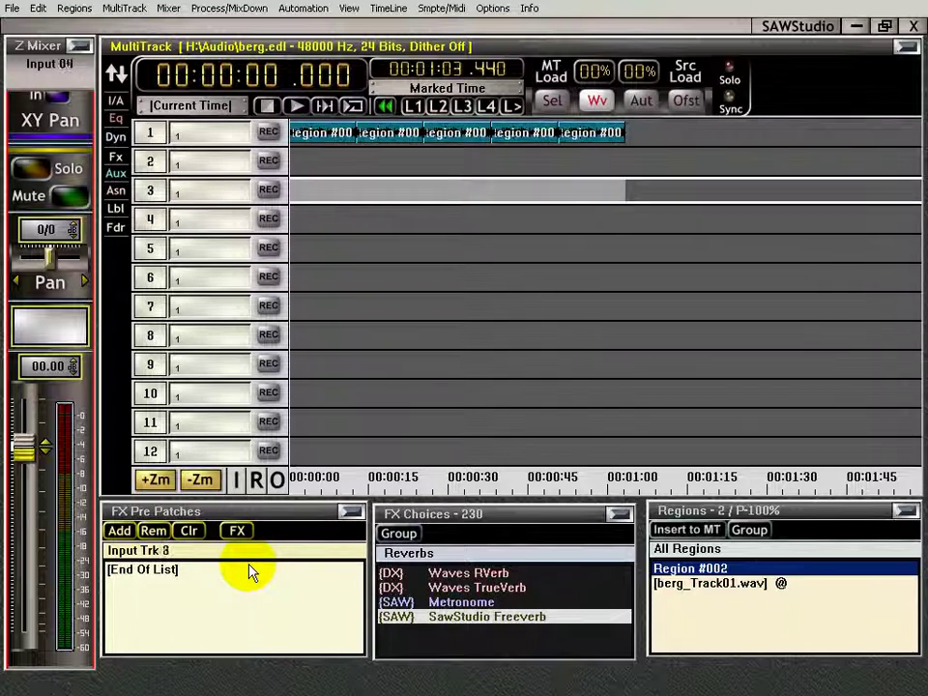
key("Up")
key("Up")
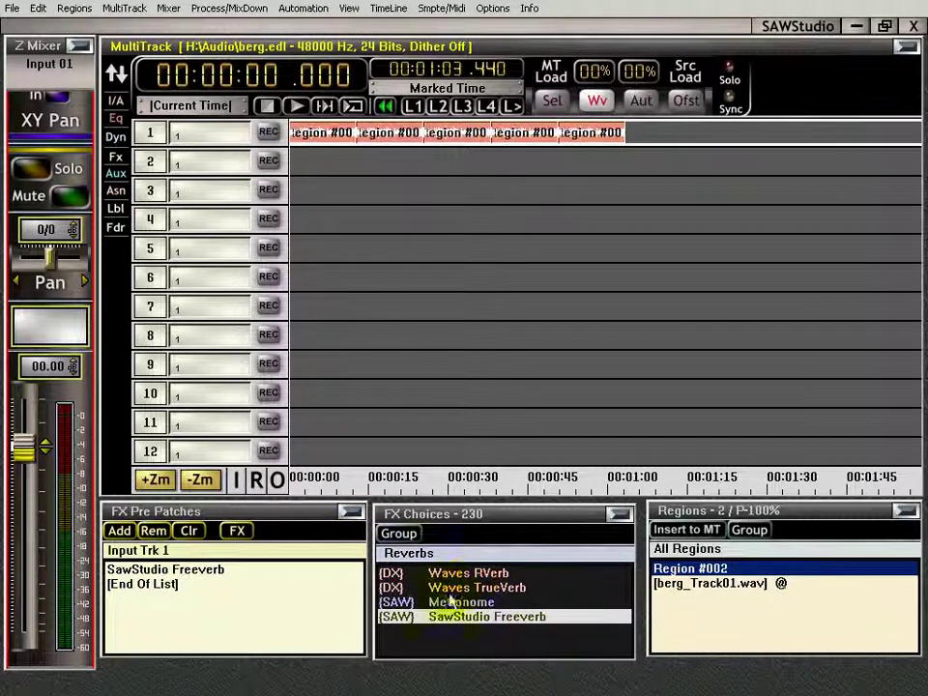
Start playback and load Freeverb's Huge preset, lowering its wet level and stereo width.
key("space")
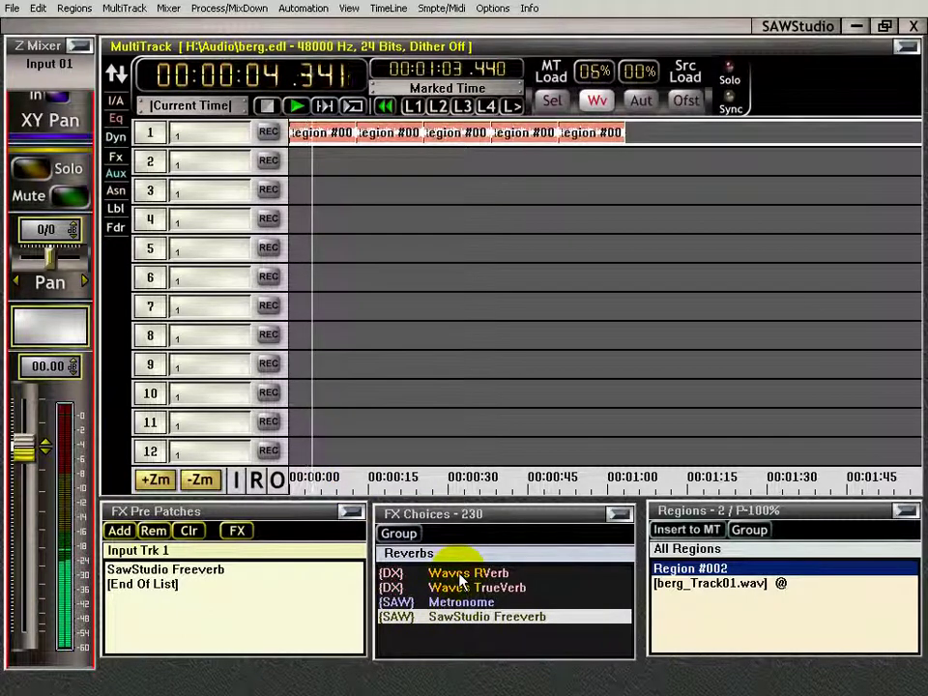
left_click(194, 572)
double_click(194, 571)
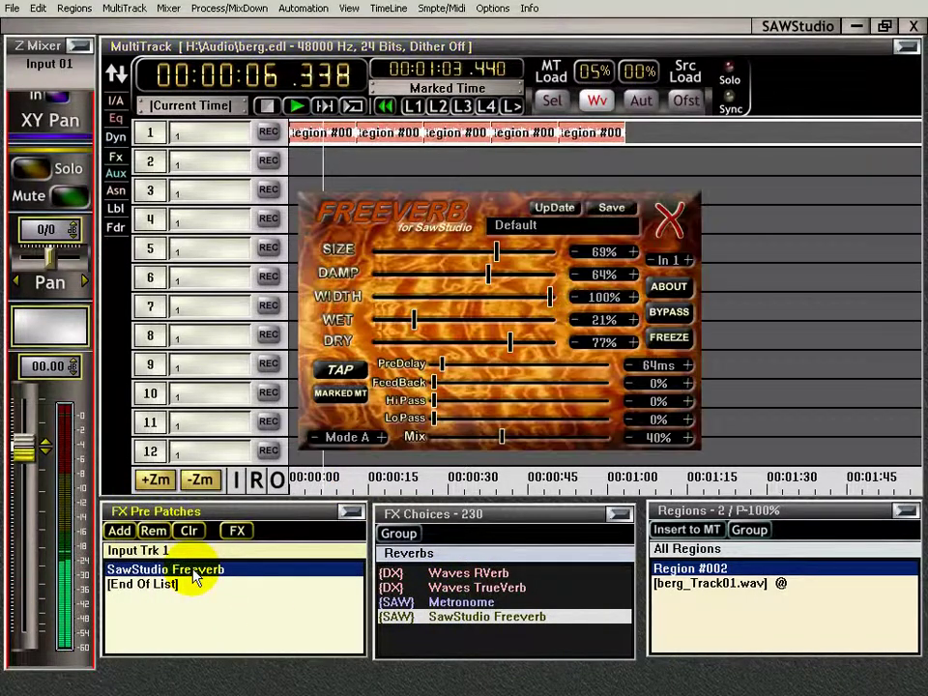
left_click(556, 225)
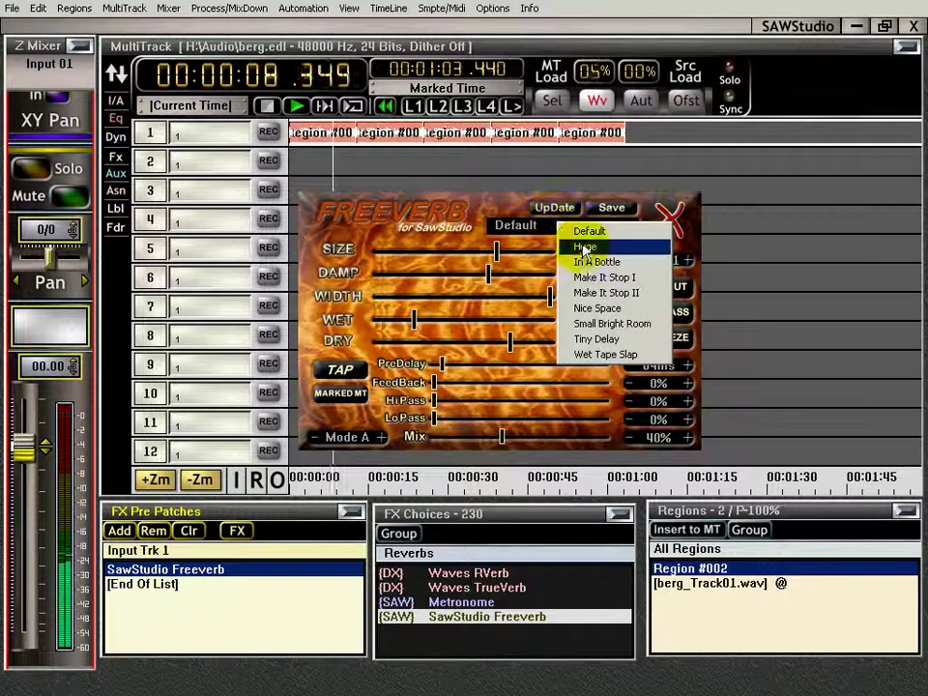
left_click(584, 248)
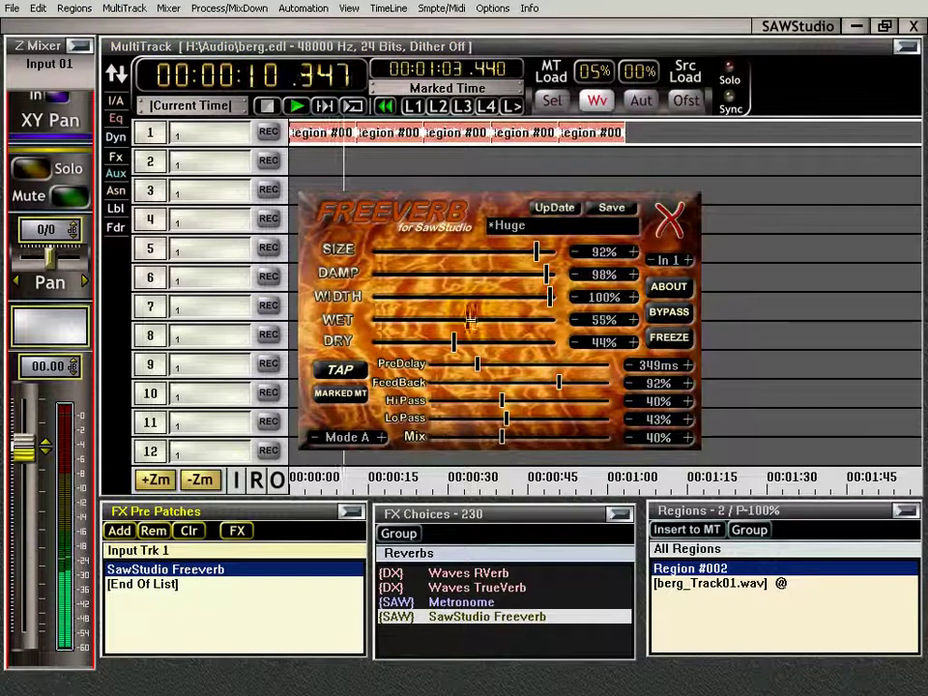
mouse_move(473, 322)
left_mouse_down()
mouse_move(399, 320)
mouse_move(414, 320)
left_mouse_up()
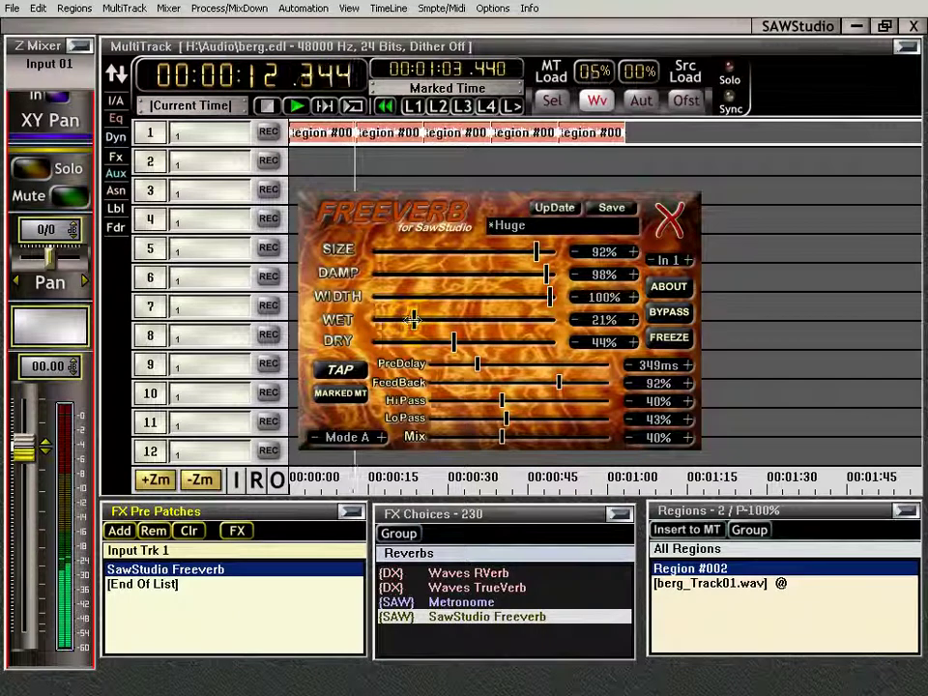
mouse_move(549, 298)
left_mouse_down()
mouse_move(441, 298)
mouse_move(396, 320)
left_mouse_up()
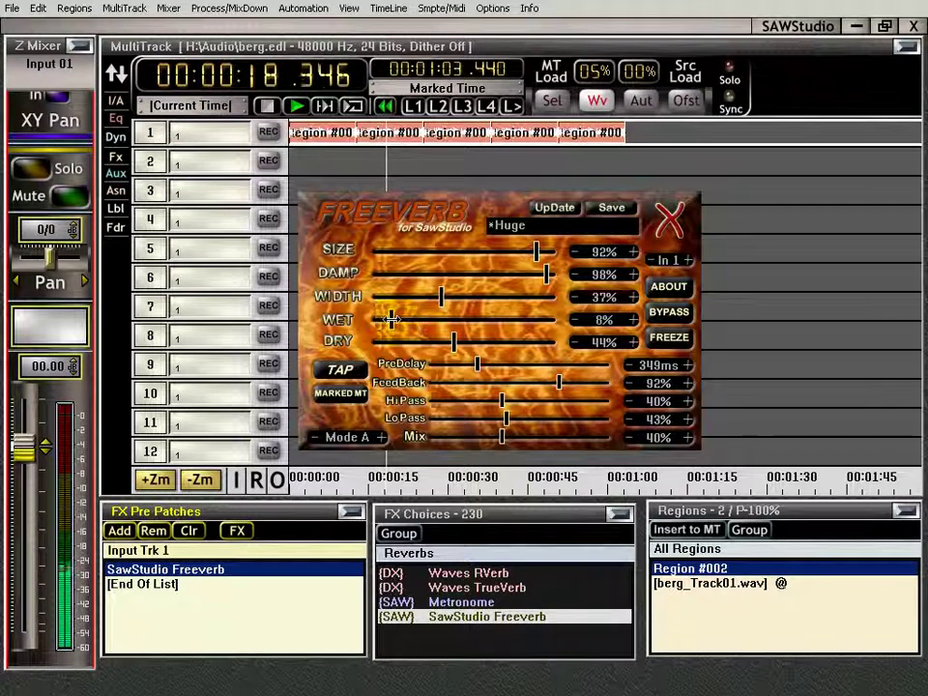
Switch Freeverb to the Small Bright Room preset with wet level lowered to 34%.
left_click(580, 224)
left_click(632, 336)
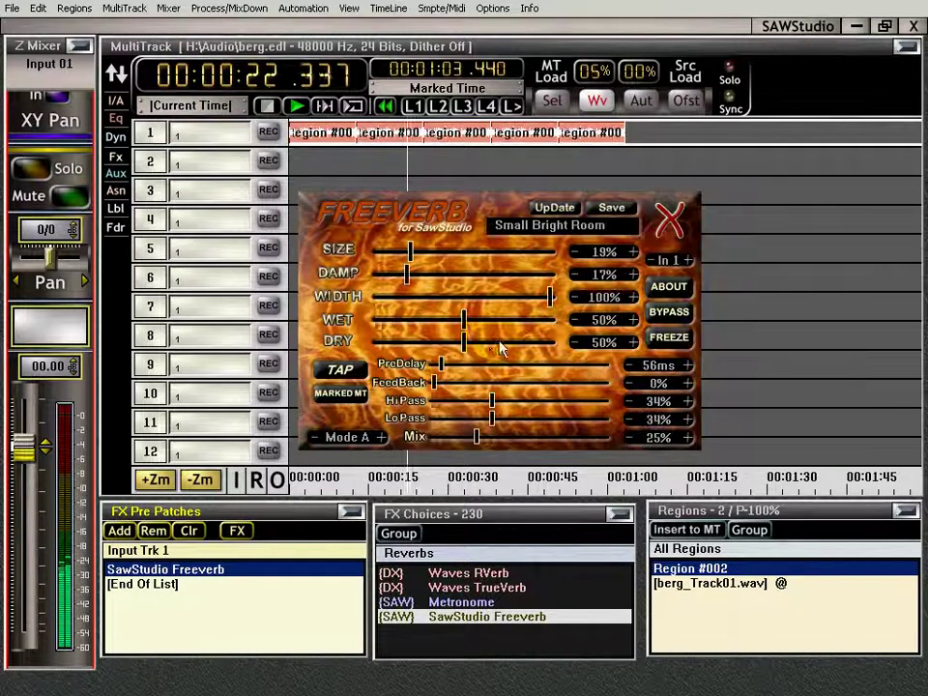
mouse_move(464, 320)
left_mouse_down()
mouse_move(427, 320)
mouse_move(444, 320)
mouse_move(436, 320)
left_mouse_up()
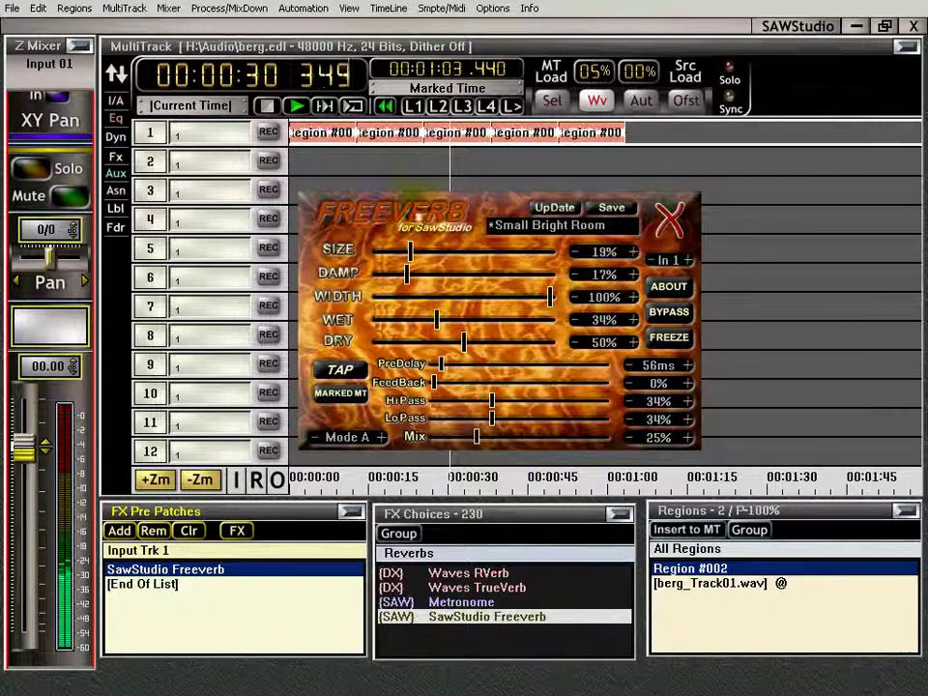
left_click(426, 138)
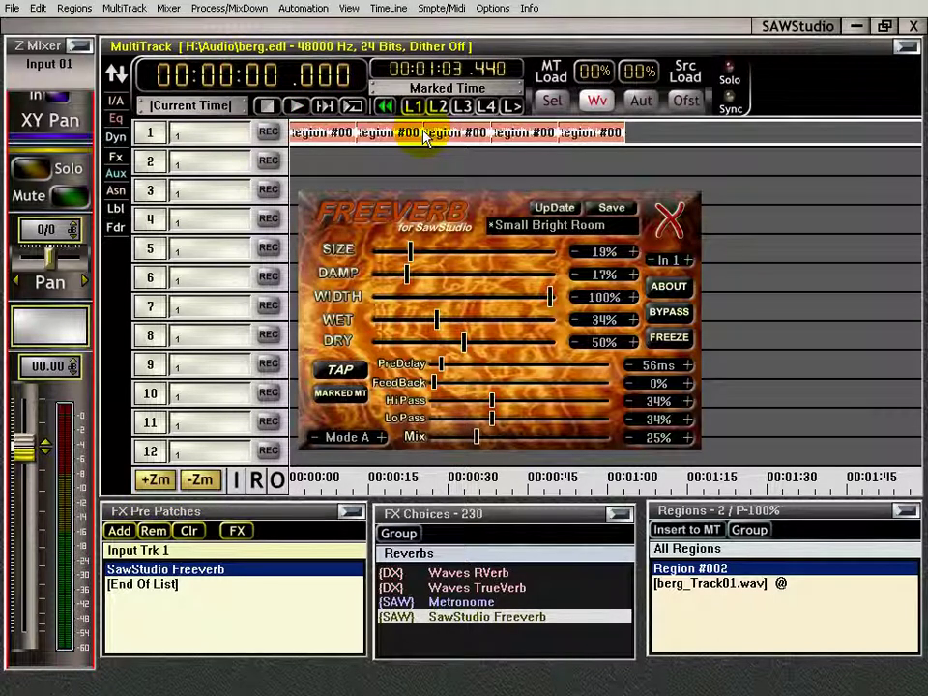